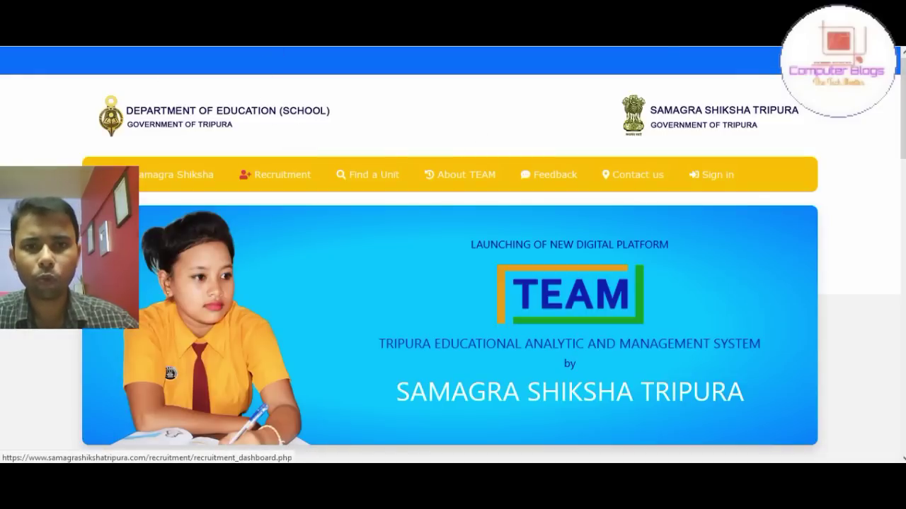
- Open the Recruitment page from the portal's yellow navigation bar
left_click(287, 175)
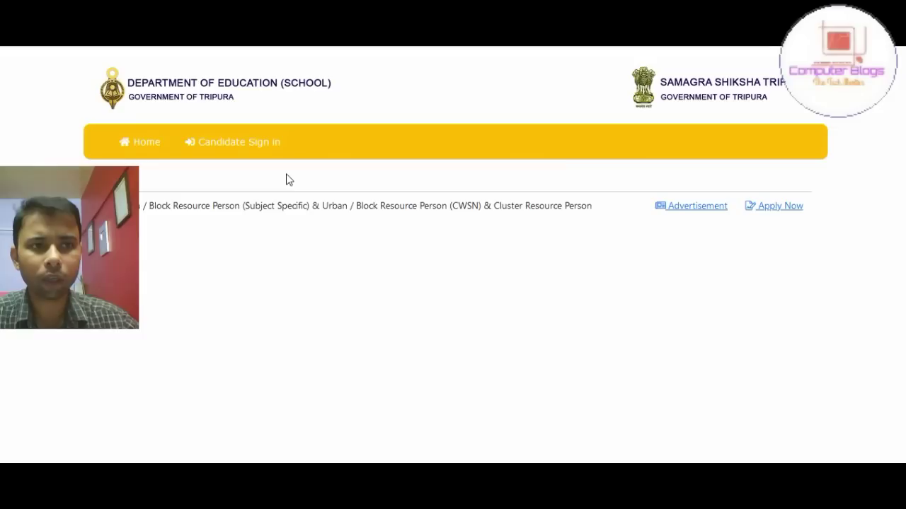
- Use Apply Now beside the resource person posting to start a new candidate registration
left_click(778, 208)
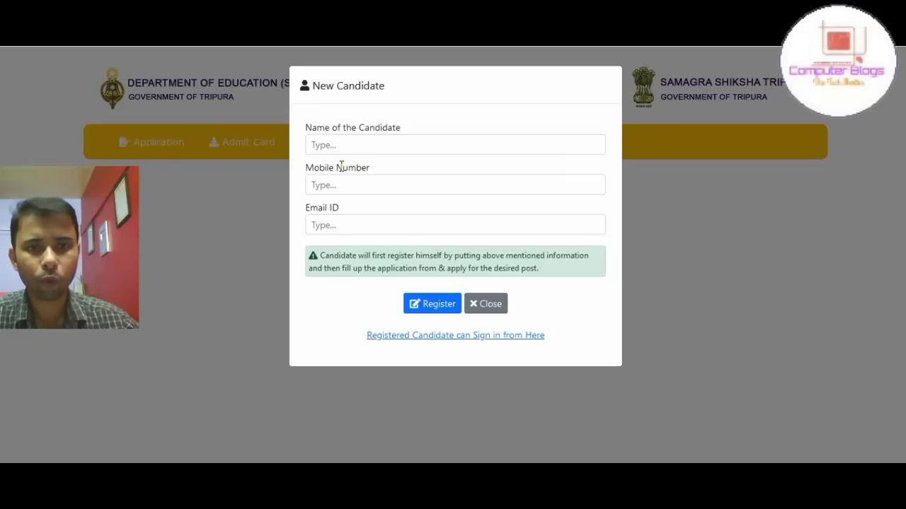
- Enter the candidate's name, mobile number and e-mail address, then copy the e-mail address
left_click(340, 143)
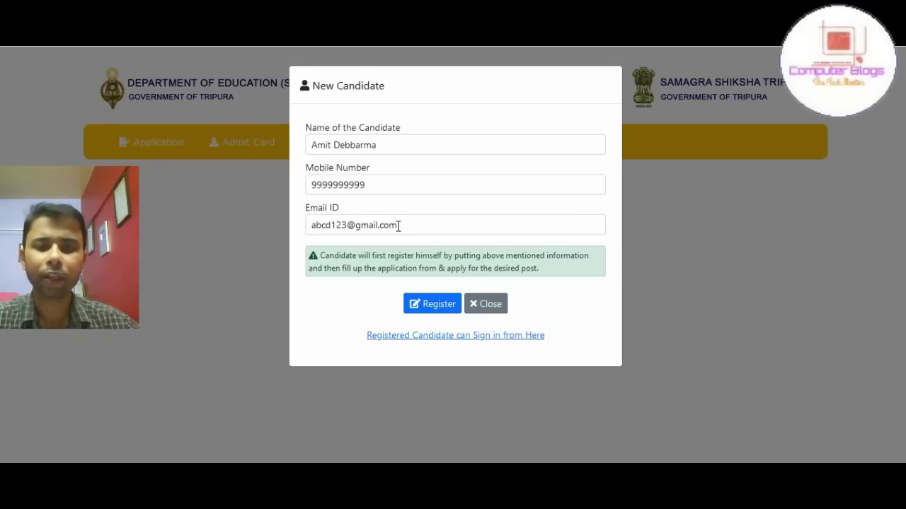
left_click_drag(403, 223, 341, 225)
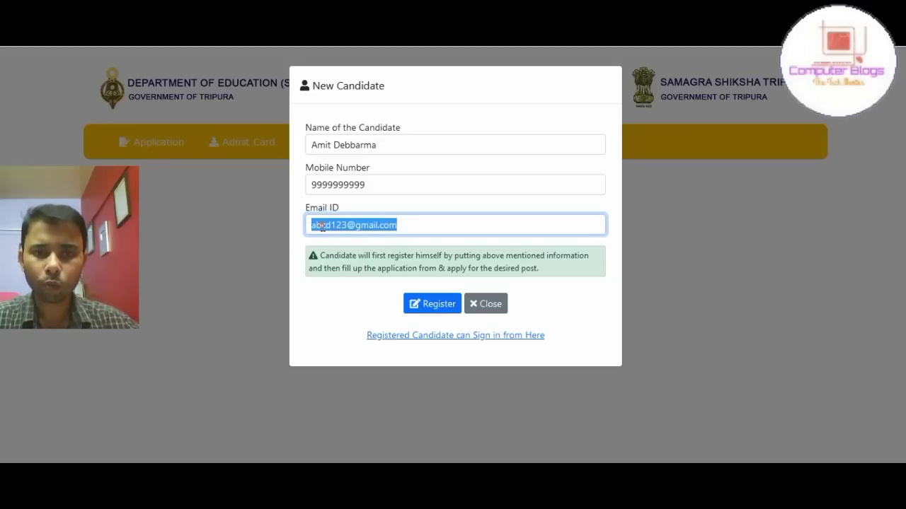
right_click(324, 227)
left_click(356, 285)
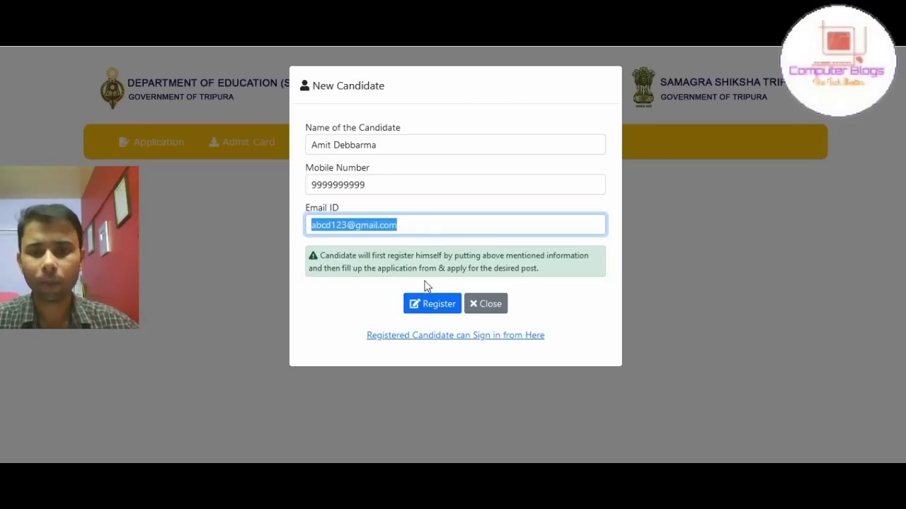
- Register the candidate and acknowledge the confirmation and success messages
left_click(434, 308)
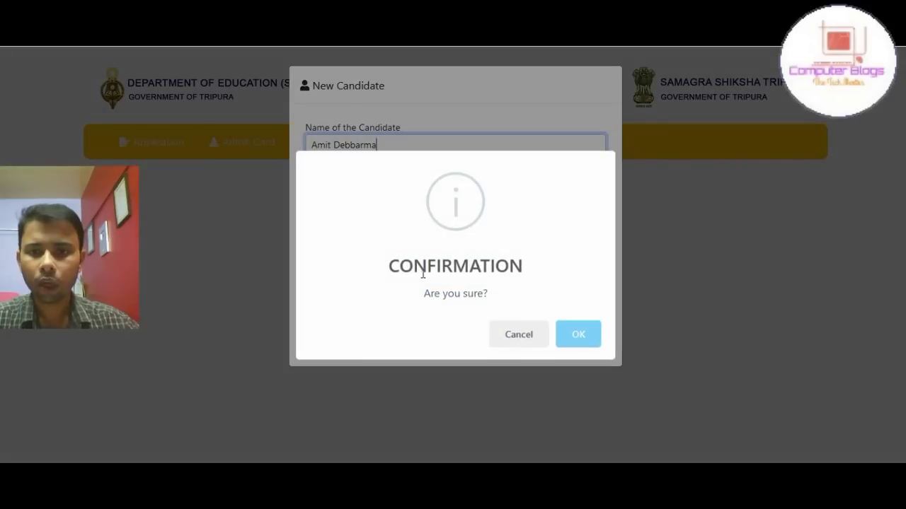
left_click(591, 339)
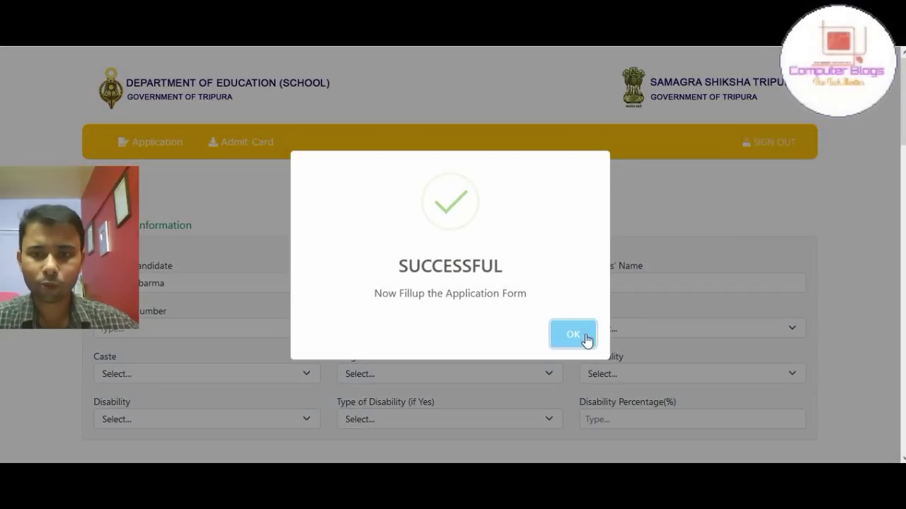
left_click(583, 335)
- Fill in every field and dropdown of the Personal Information section
scroll(347, 210, "down", 10)
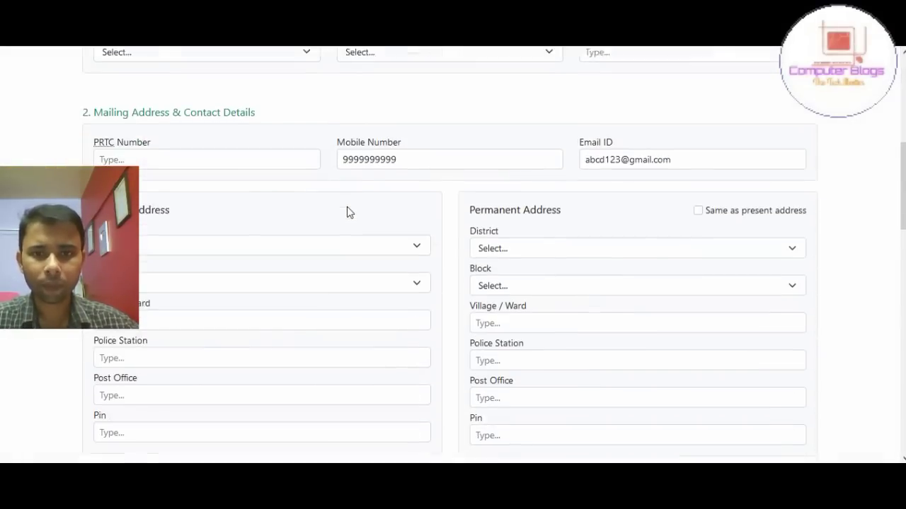
scroll(347, 210, "down", 9)
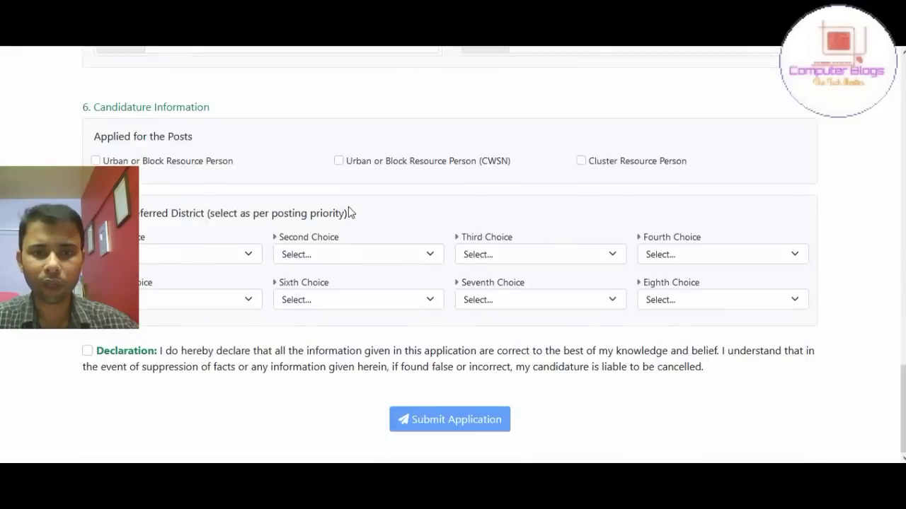
scroll(350, 212, "up", 20)
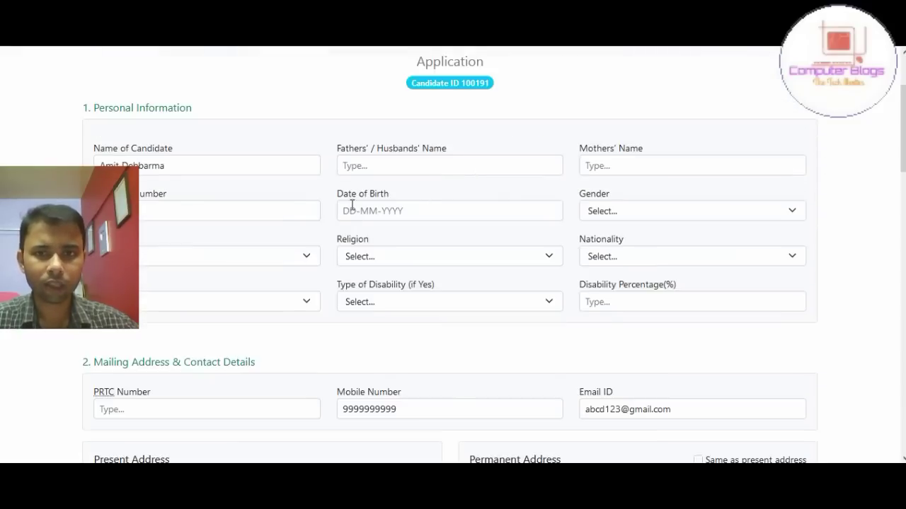
scroll(350, 210, "down", 3)
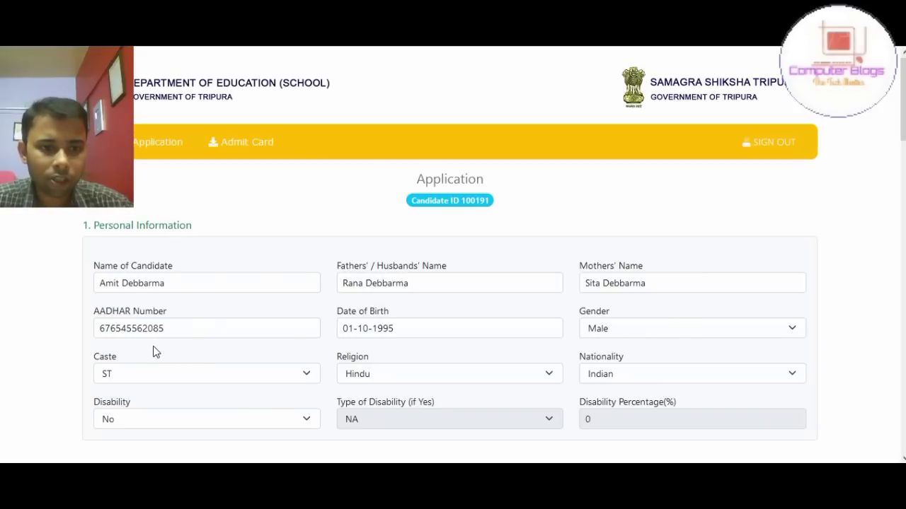
- Complete the mailing address, with the permanent address set same as present address
scroll(157, 344, "down", 1)
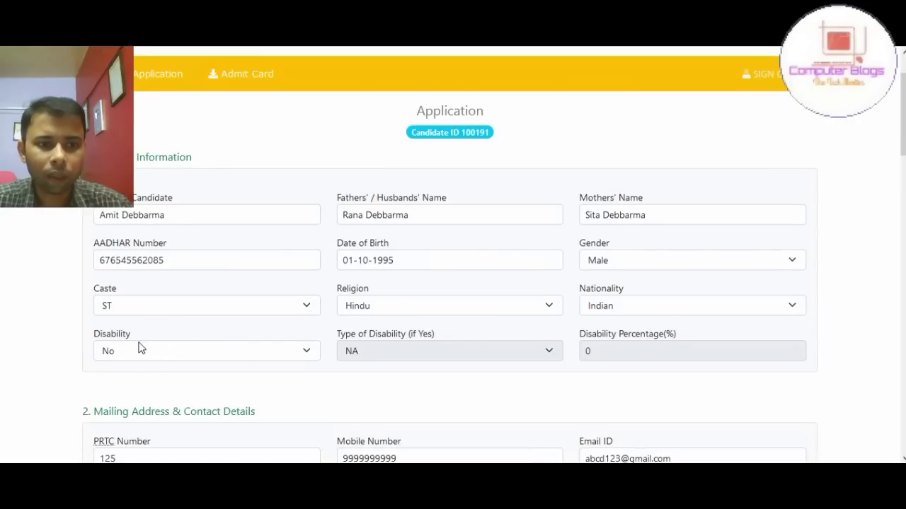
scroll(217, 346, "down", 1)
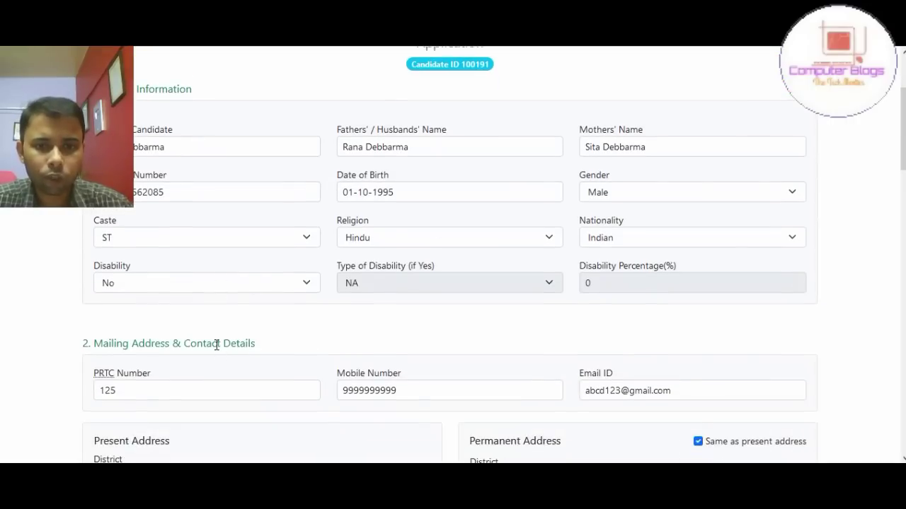
scroll(217, 344, "down", 1)
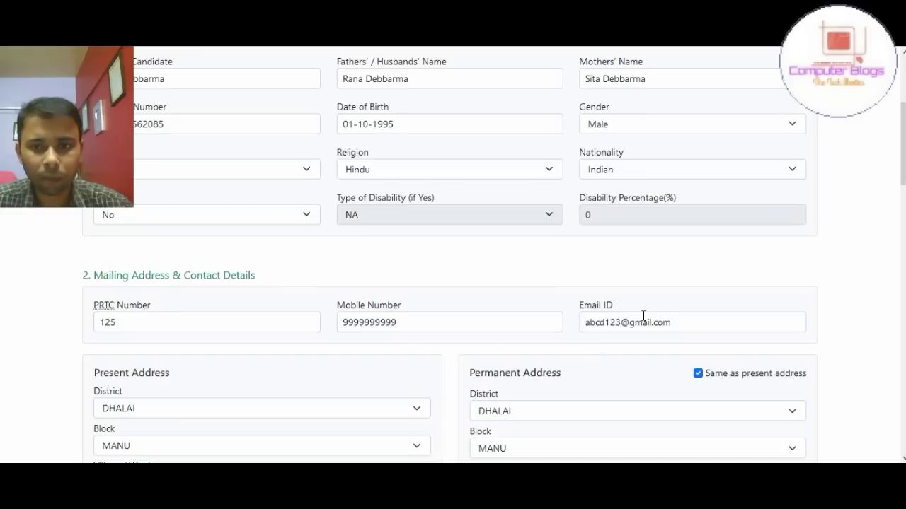
scroll(160, 317, "down", 3)
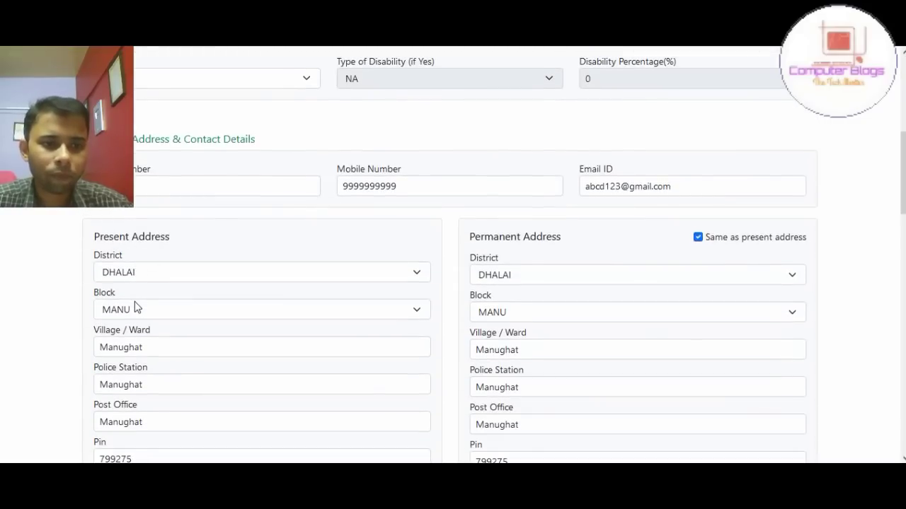
scroll(138, 338, "down", 1)
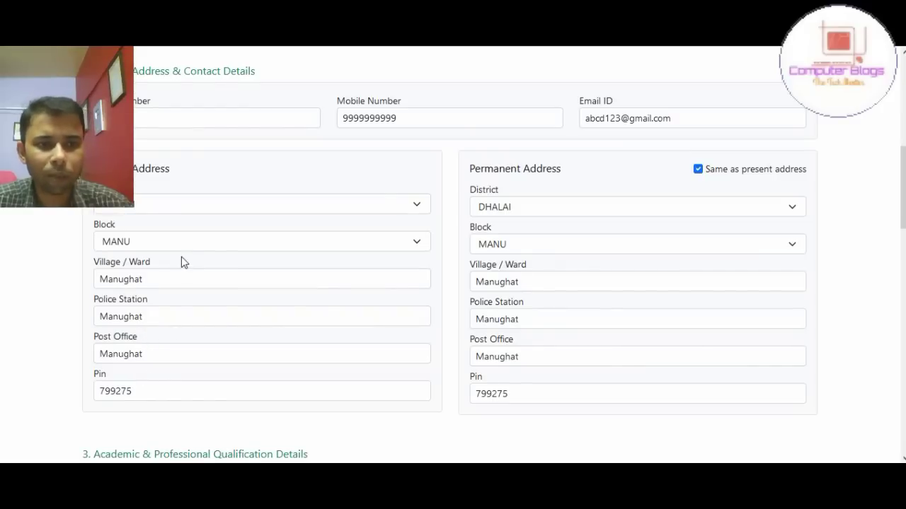
scroll(182, 263, "up", 1)
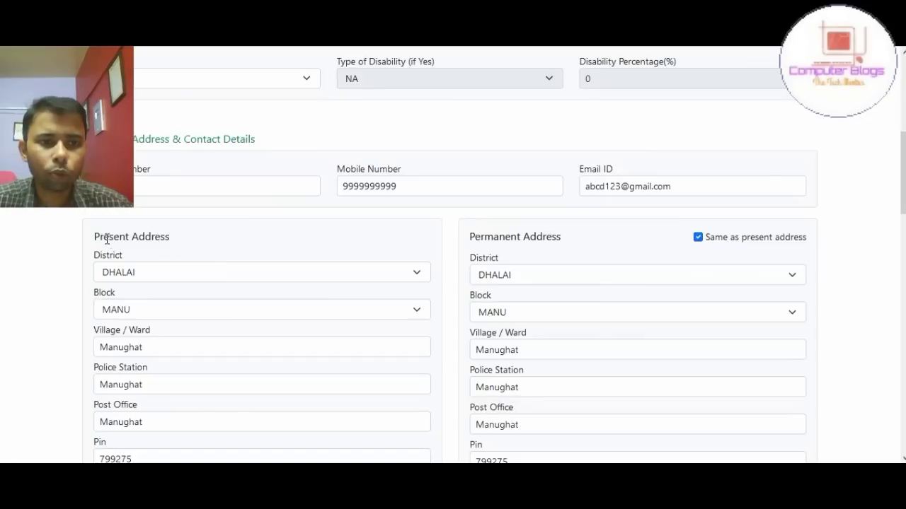
left_click_drag(92, 241, 174, 246)
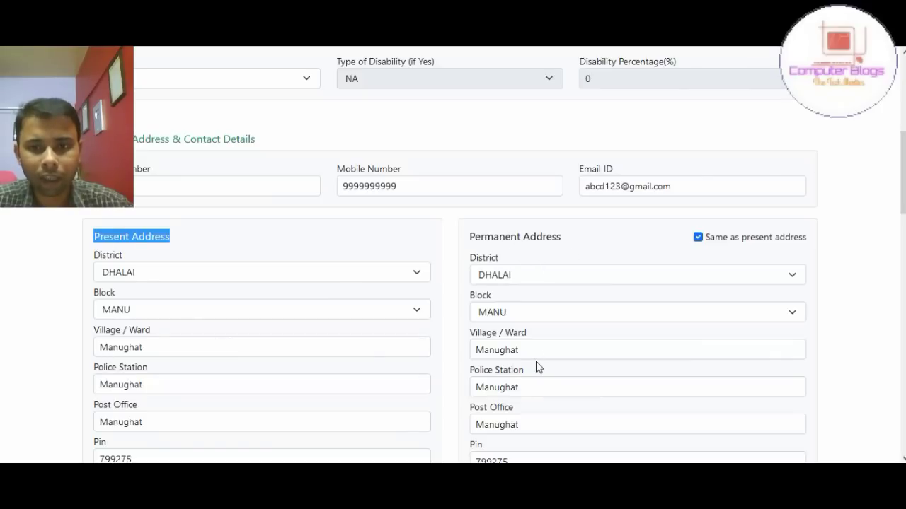
- Bring up the Add Academic Qualification form in section 3
scroll(524, 271, "down", 2)
scroll(524, 271, "down", 2)
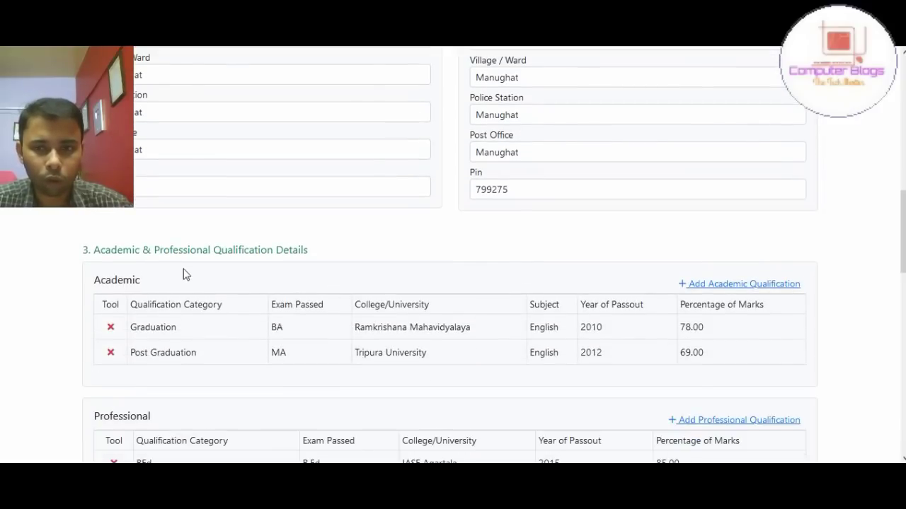
left_click(702, 284)
- Try a Graduation entry in the academic qualification form, then close it without adding
left_click(337, 140)
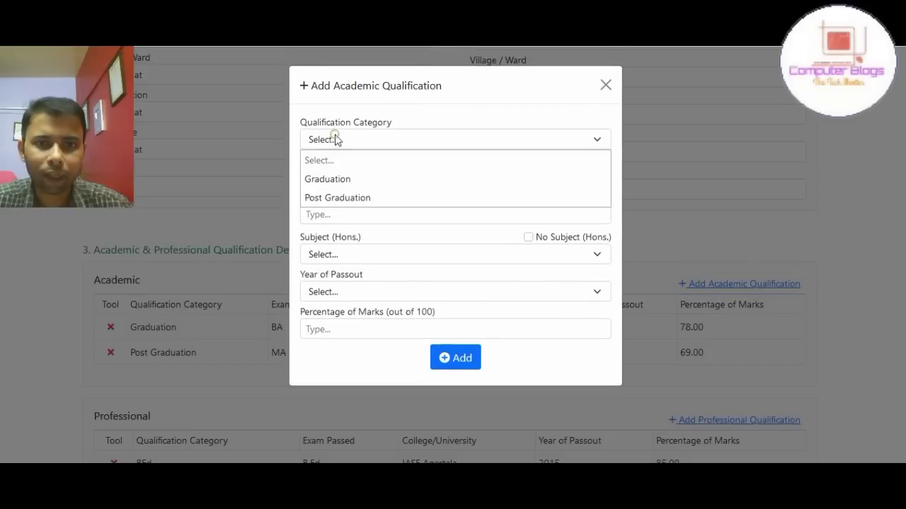
left_click(335, 181)
left_click(331, 176)
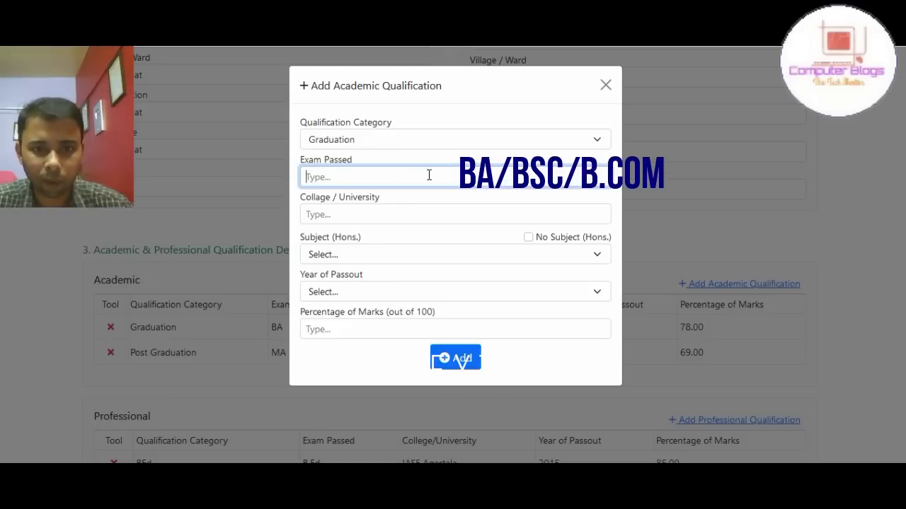
left_click(321, 214)
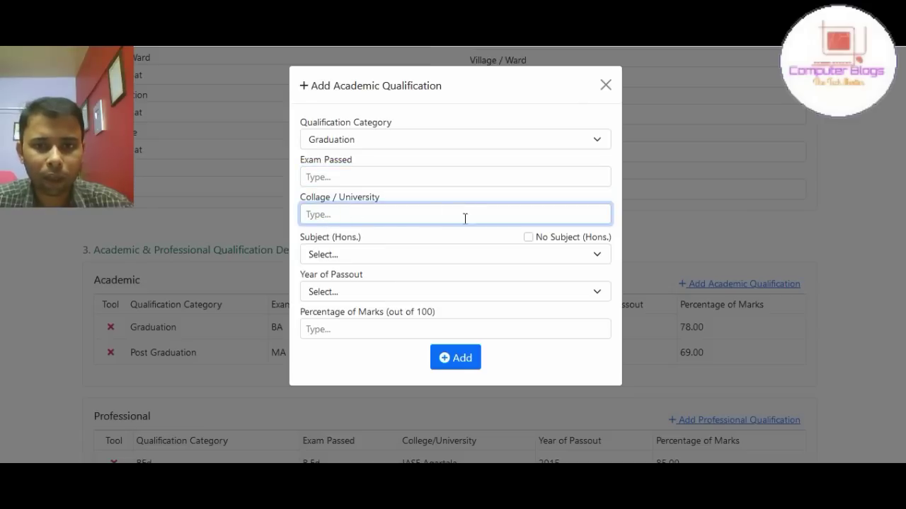
left_click(461, 259)
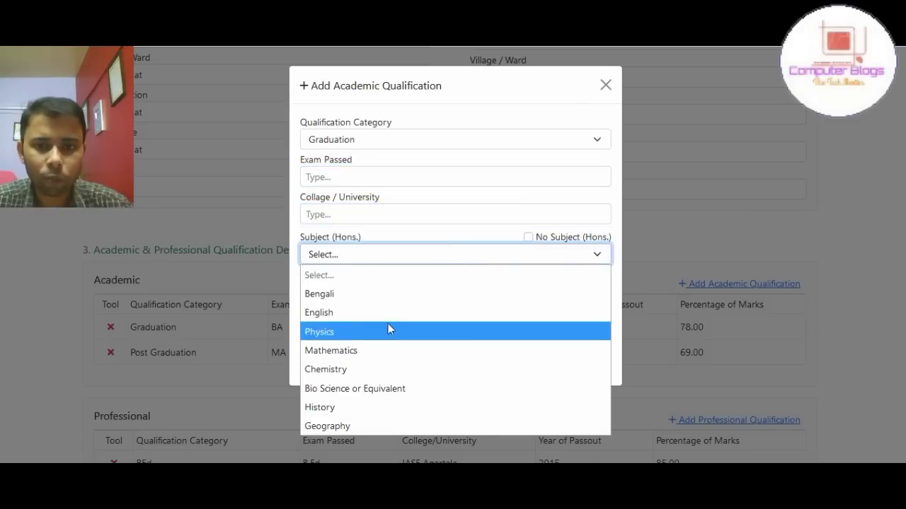
left_click(437, 221)
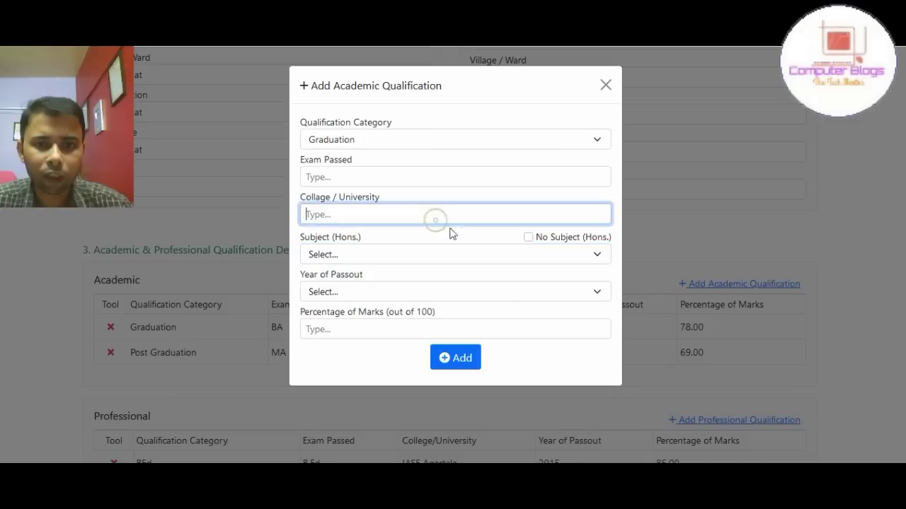
left_click(528, 238)
left_click(529, 237)
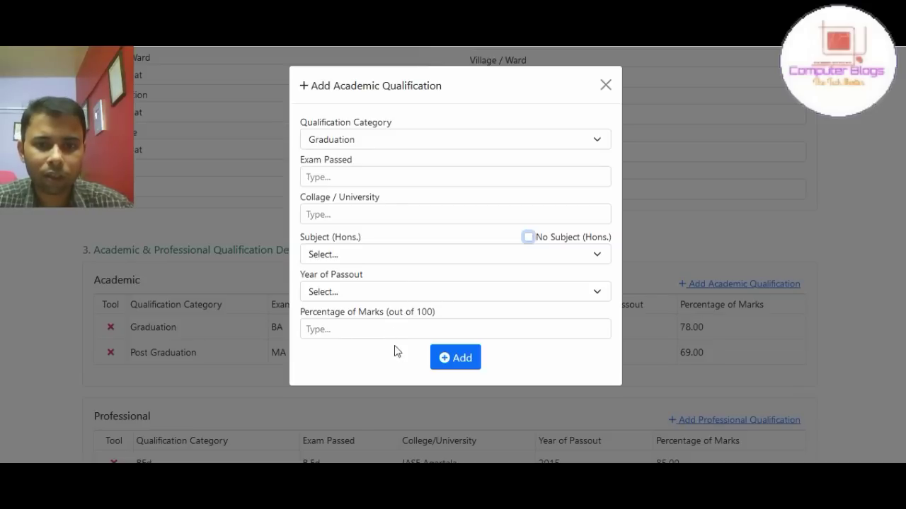
left_click(599, 85)
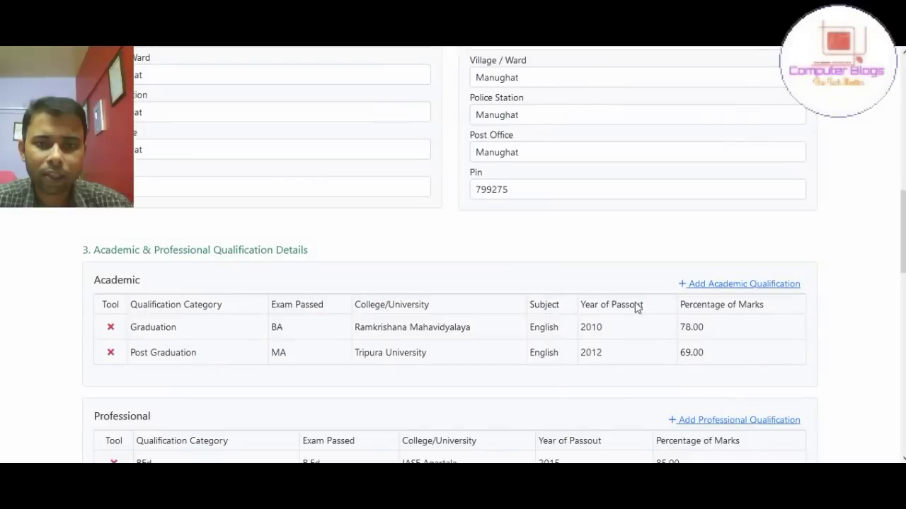
- Bring up the Add Professional Qualification form and show its qualification categories
scroll(354, 304, "down", 1)
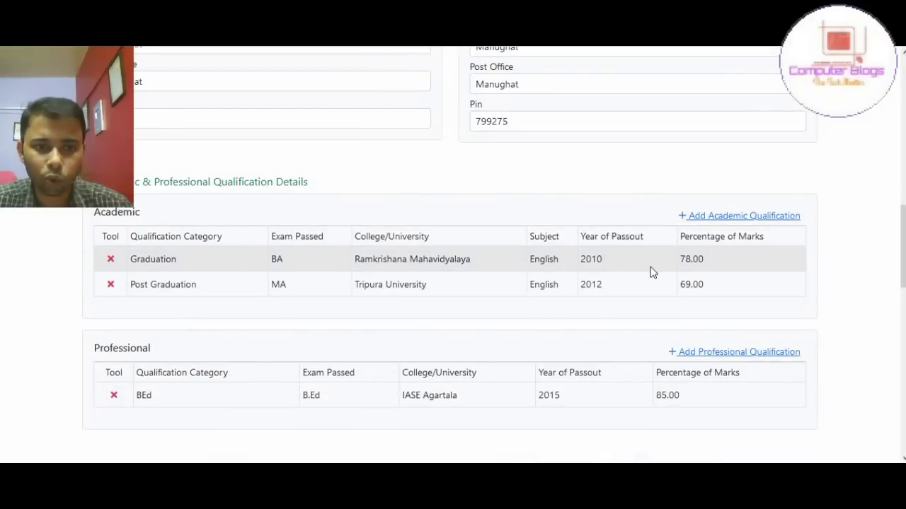
scroll(651, 271, "down", 1)
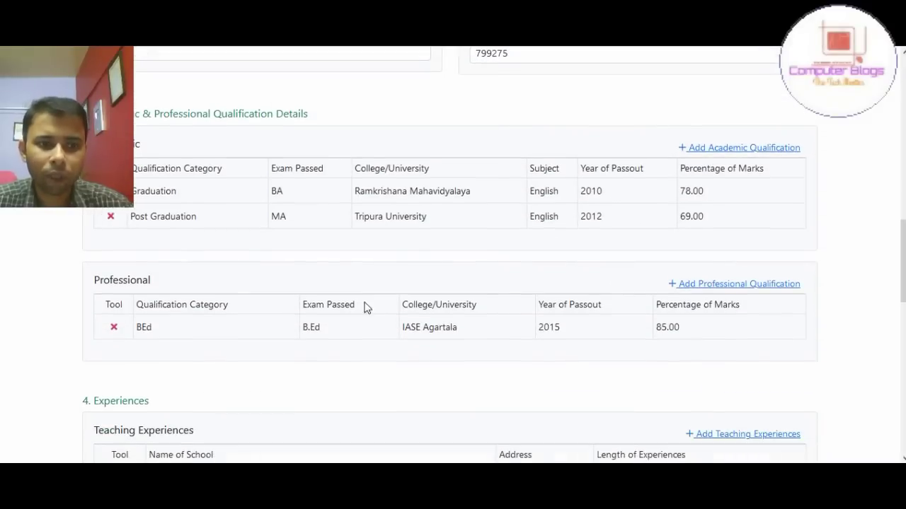
left_click(697, 290)
left_click(330, 141)
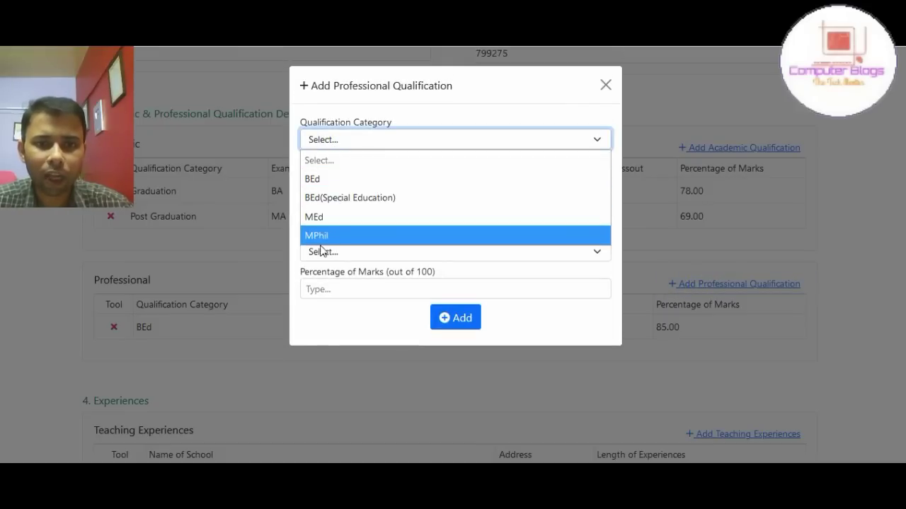
- Pick BEd as the qualification category, then close the professional qualification form unsaved
left_click(334, 327)
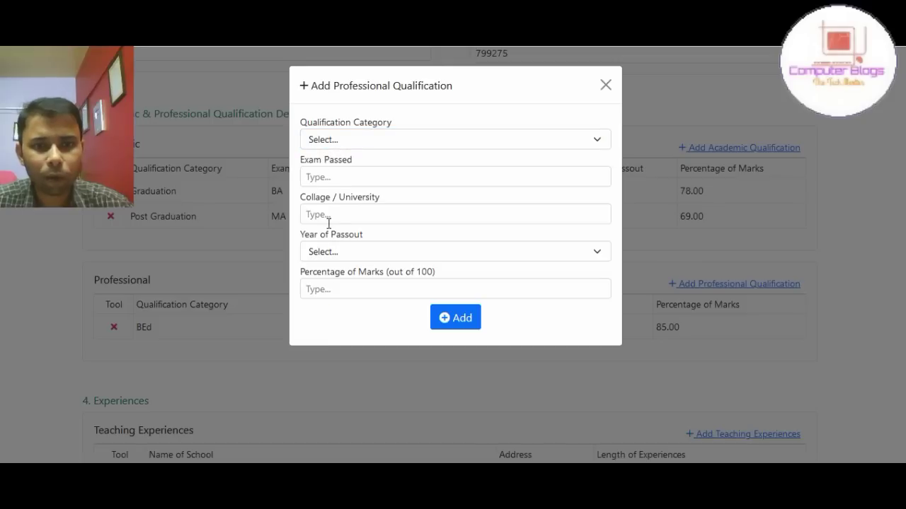
left_click(330, 146)
left_click(333, 176)
left_click(315, 175)
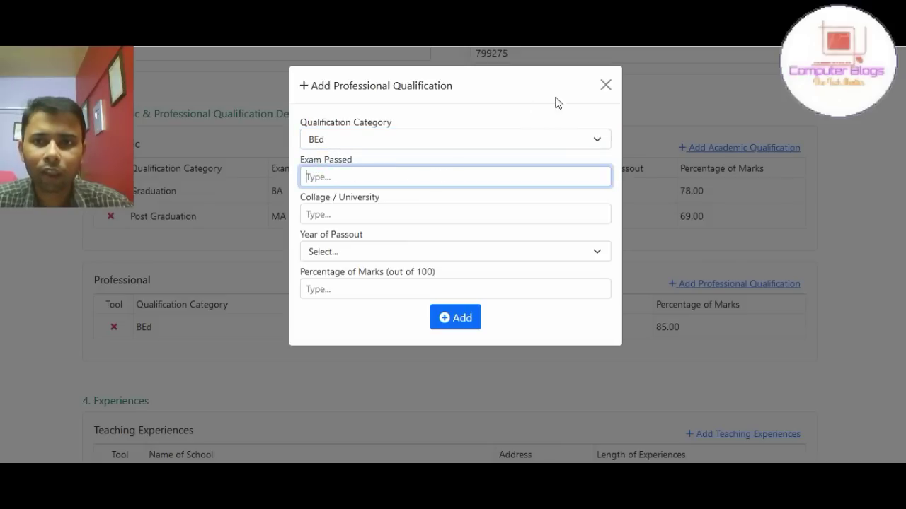
left_click(605, 85)
scroll(524, 320, "down", 2)
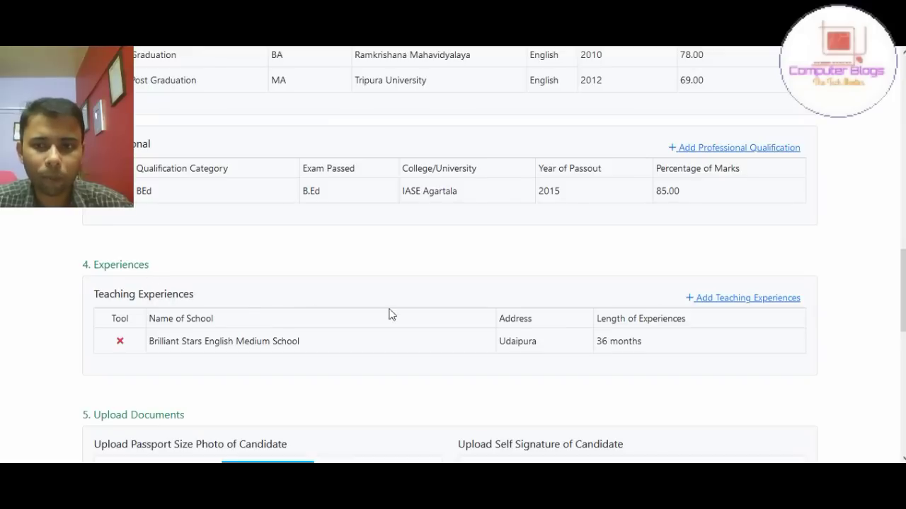
left_click(725, 299)
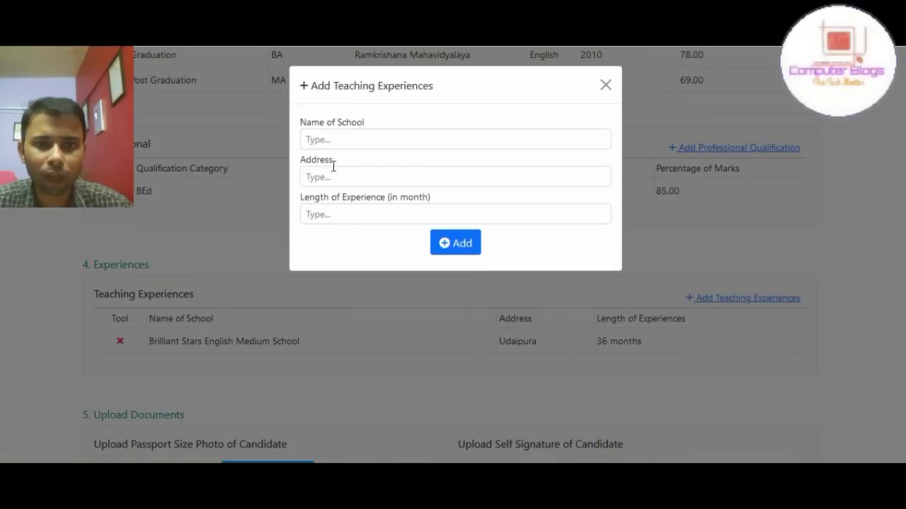
left_click(320, 140)
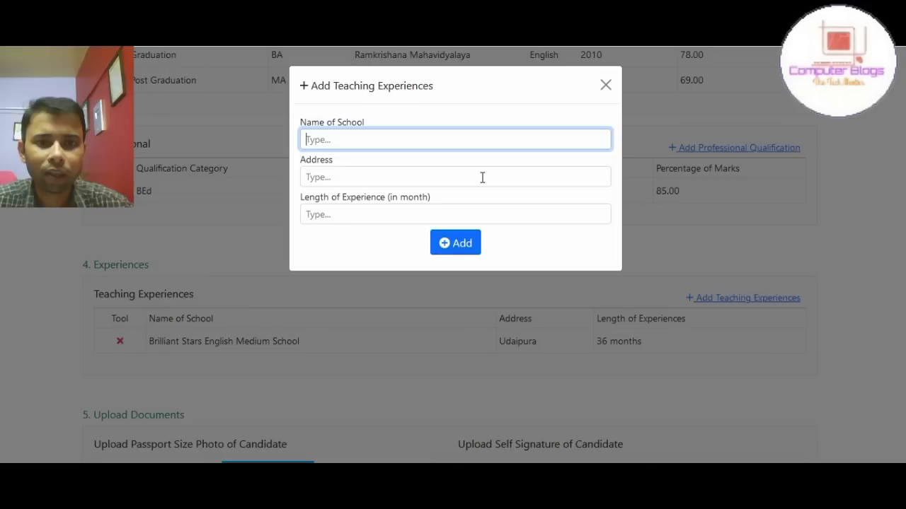
double_click(402, 197)
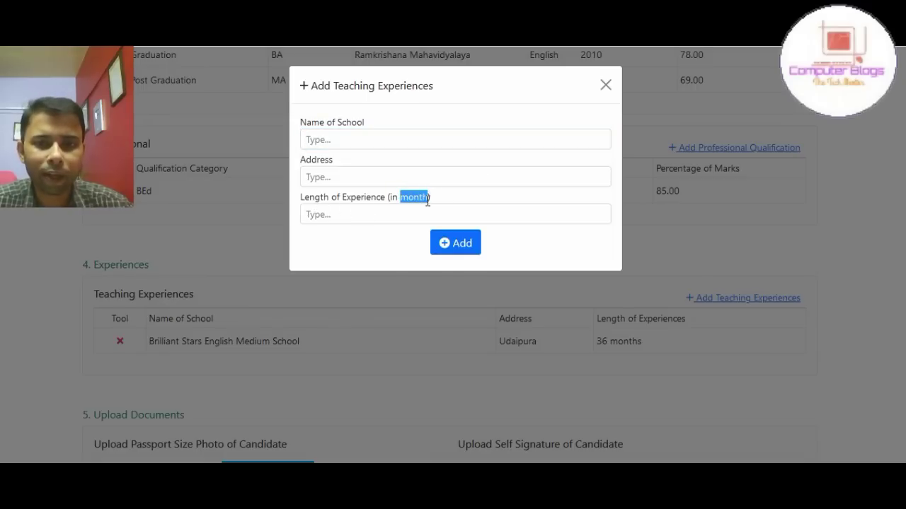
left_click(340, 214)
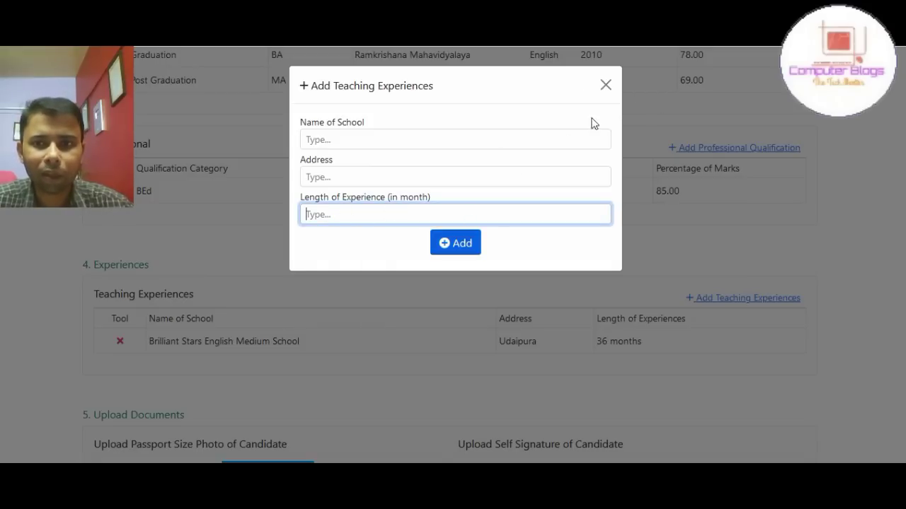
left_click(605, 85)
scroll(613, 283, "down", 2)
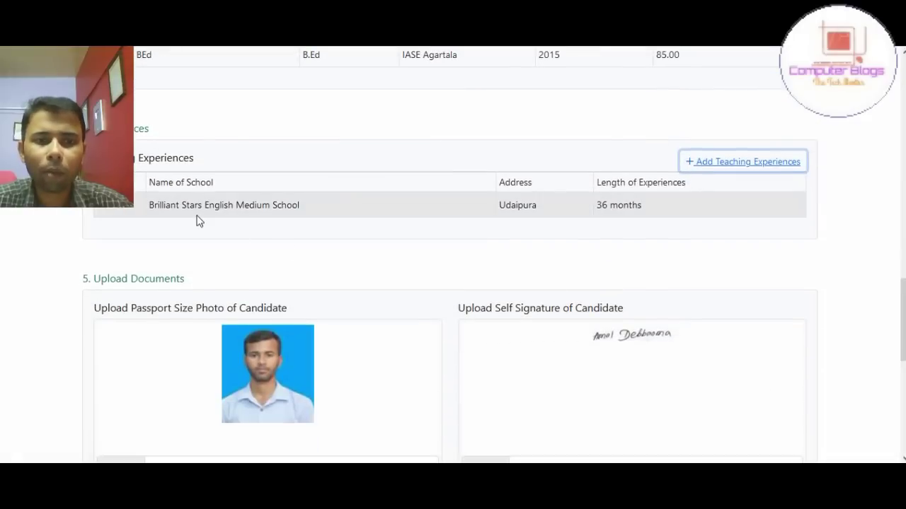
scroll(191, 234, "up", 1)
left_click_drag(154, 274, 653, 272)
scroll(595, 288, "down", 1)
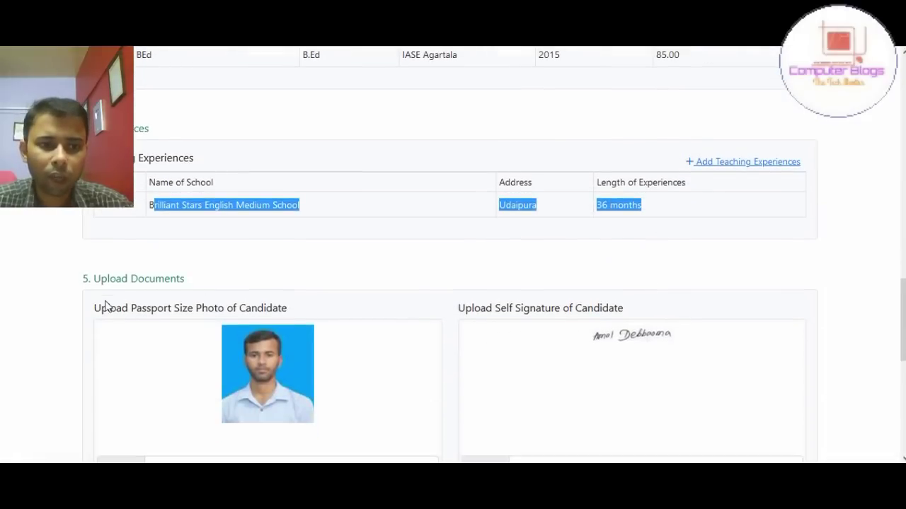
scroll(101, 303, "down", 2)
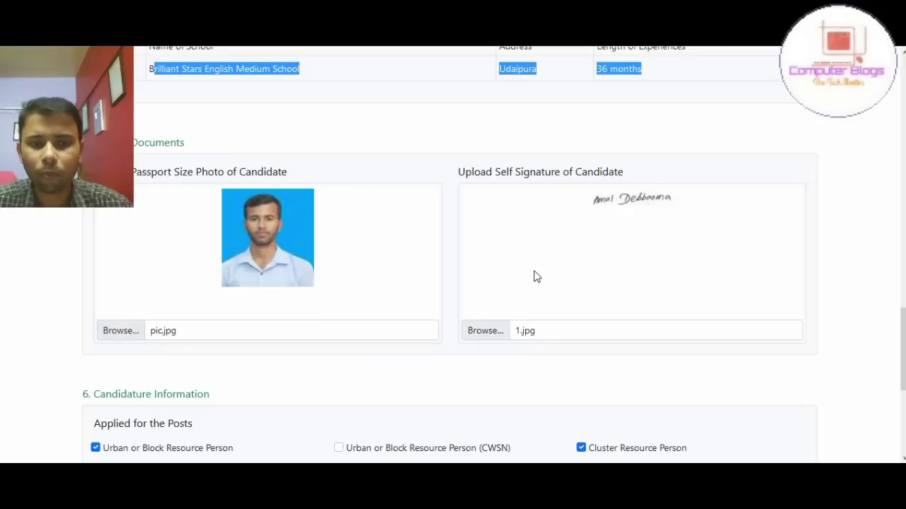
scroll(273, 315, "down", 2)
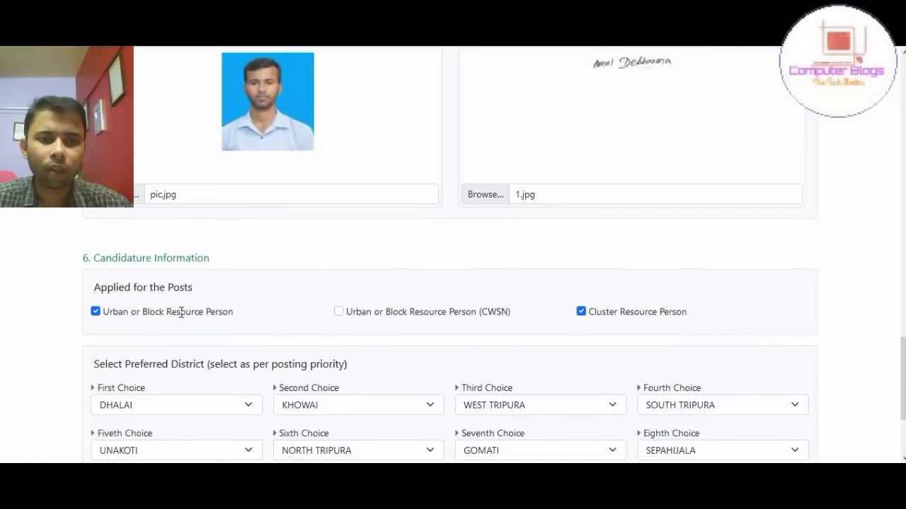
left_click_drag(145, 311, 233, 311)
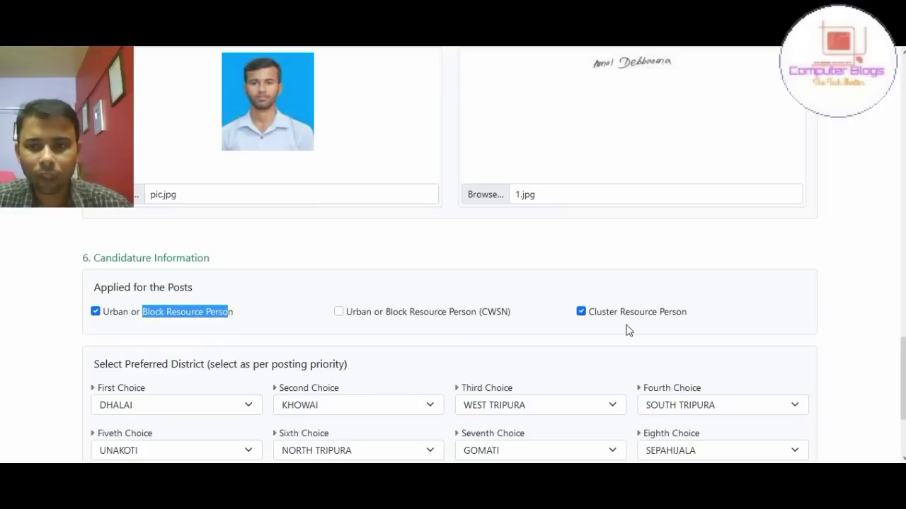
left_click_drag(591, 312, 697, 319)
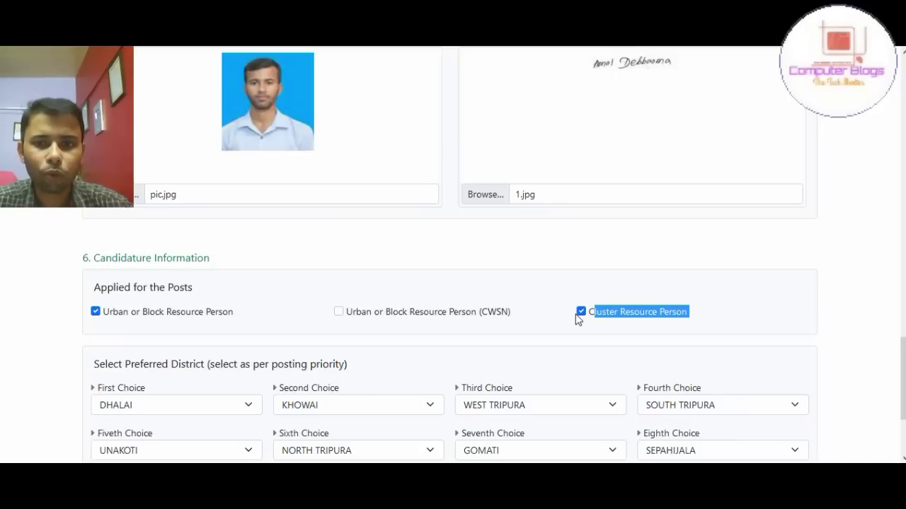
left_click(113, 312)
left_click_drag(113, 312, 248, 316)
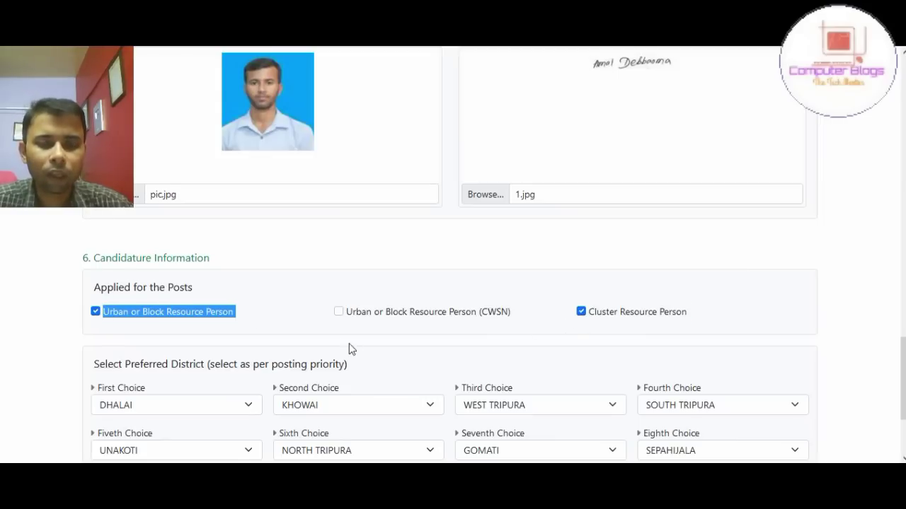
scroll(340, 343, "down", 2)
scroll(241, 287, "up", 1)
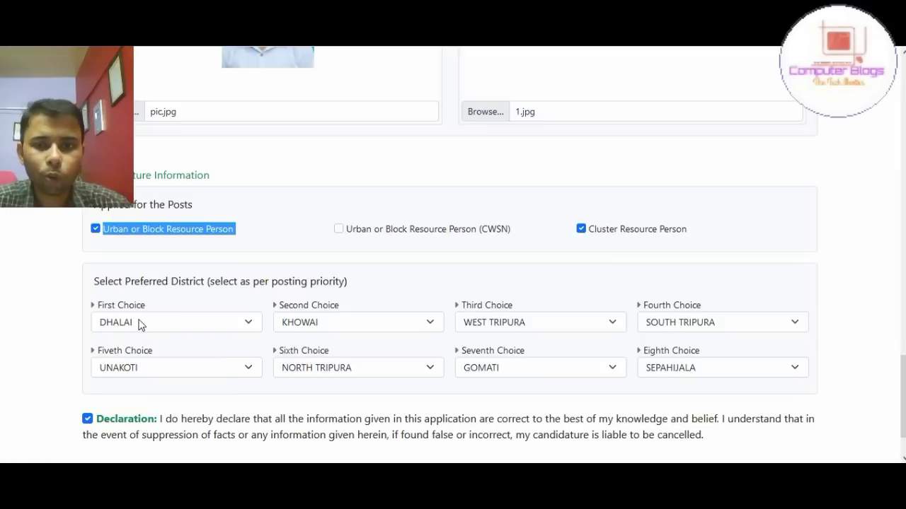
- Review the whole completed form and submit the application
scroll(283, 321, "down", 1)
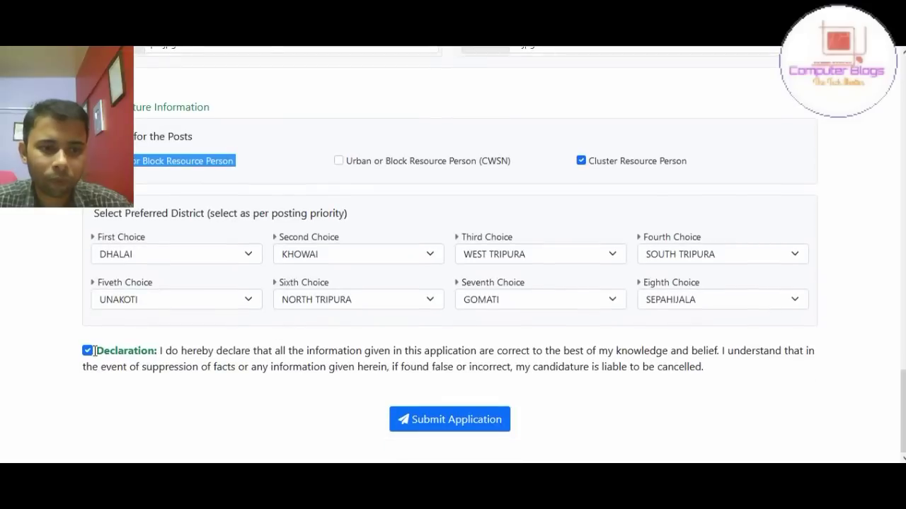
scroll(416, 271, "up", 15)
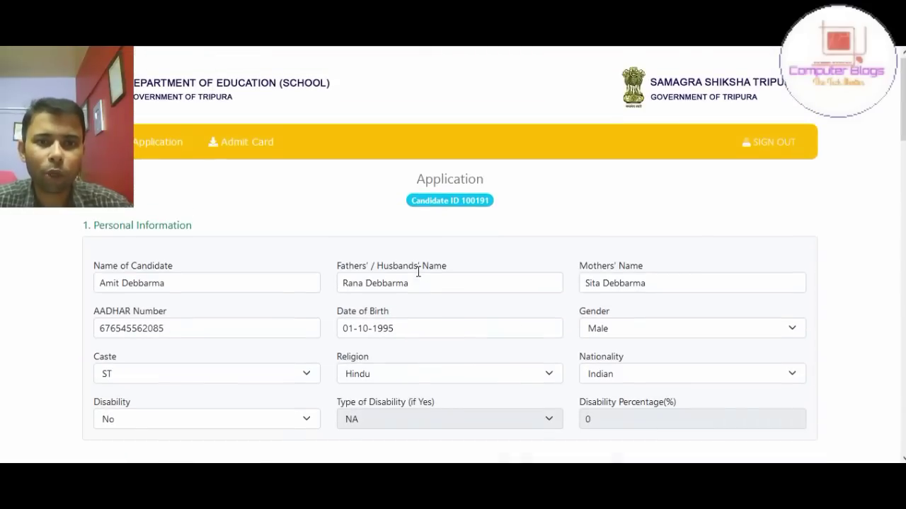
scroll(418, 272, "down", 10)
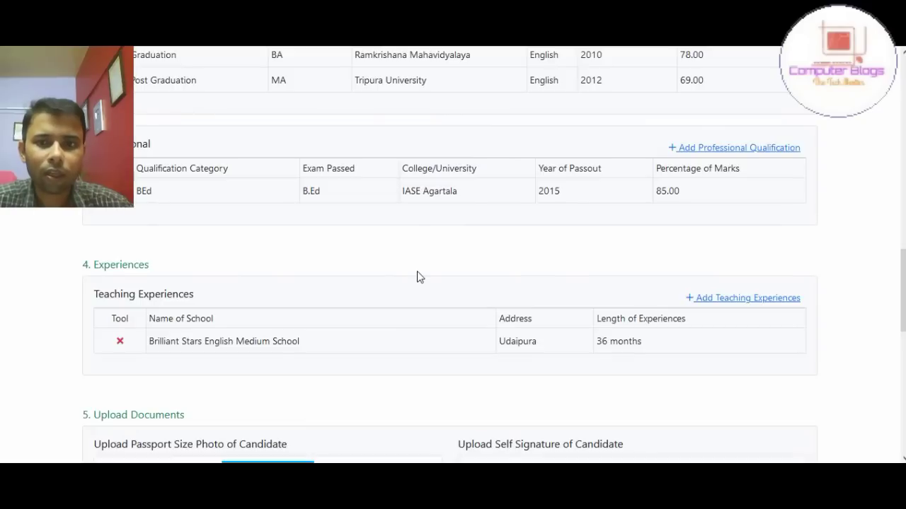
scroll(417, 277, "down", 2)
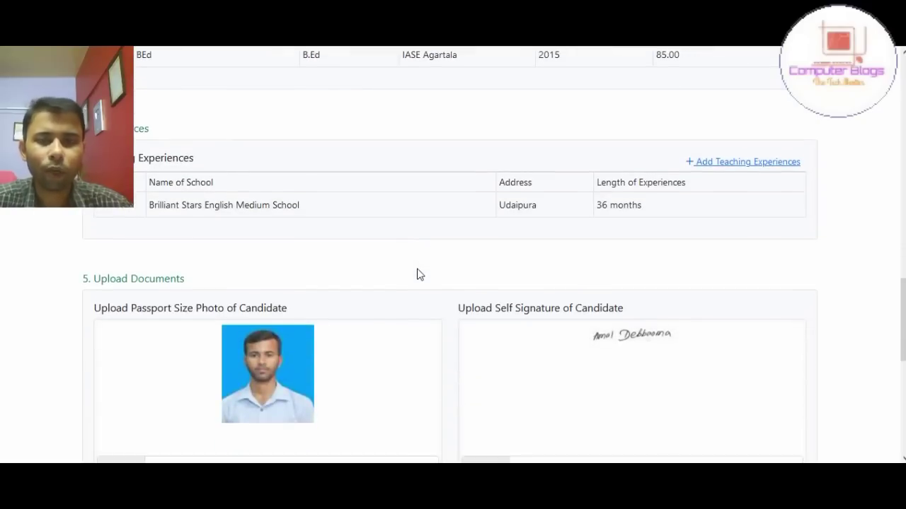
scroll(418, 274, "down", 6)
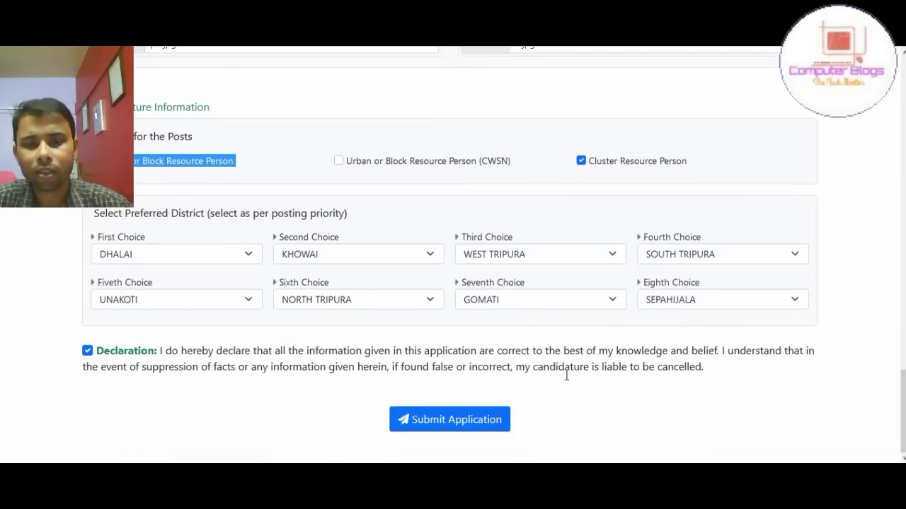
left_click(467, 423)
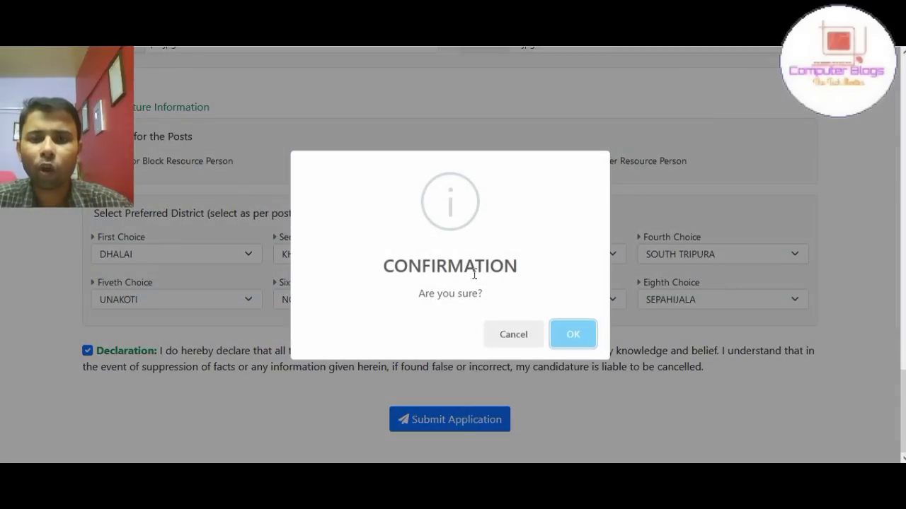
- Confirm the submission and verify it with the OTP sent by e-mail
left_click(573, 335)
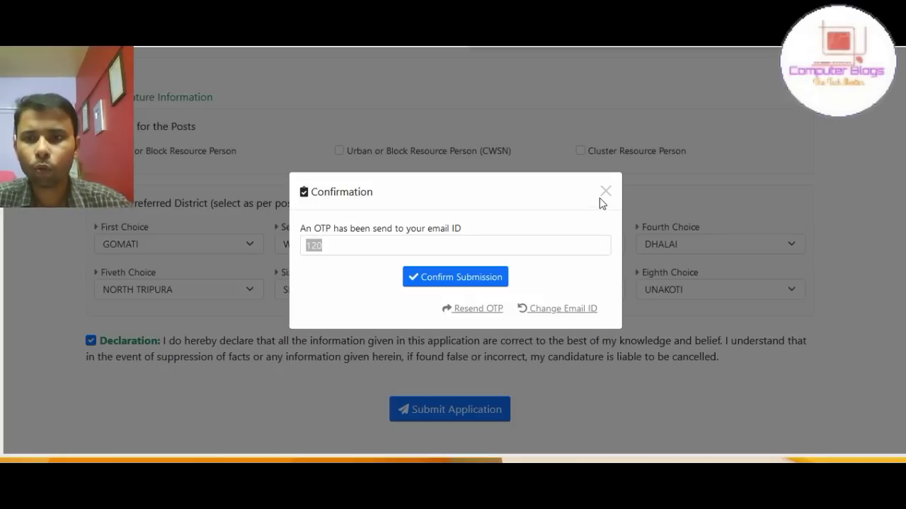
left_click(604, 193)
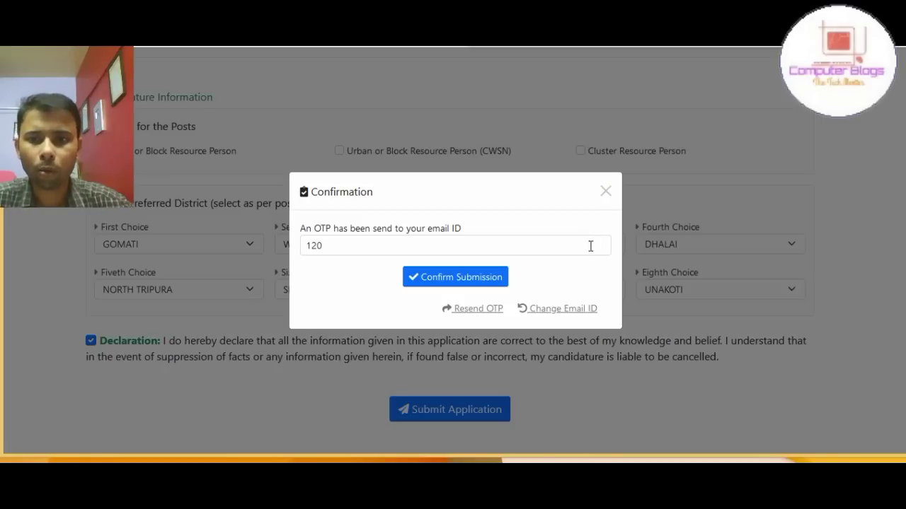
left_click(646, 200)
scroll(513, 204, "up", 15)
scroll(516, 205, "up", 5)
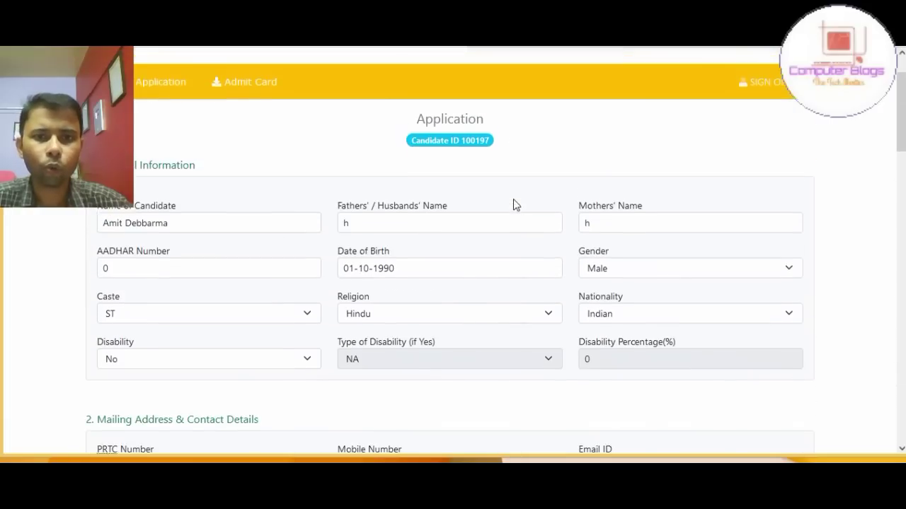
scroll(515, 205, "down", 20)
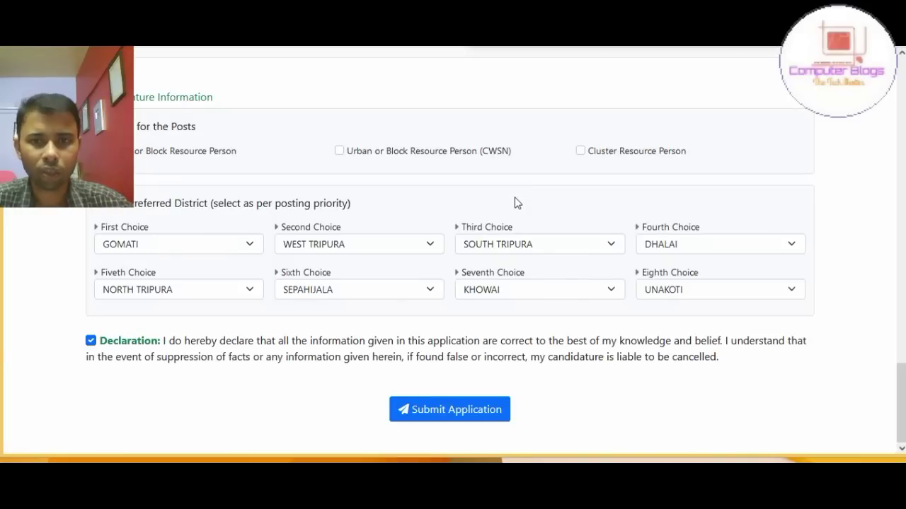
scroll(515, 203, "up", 1)
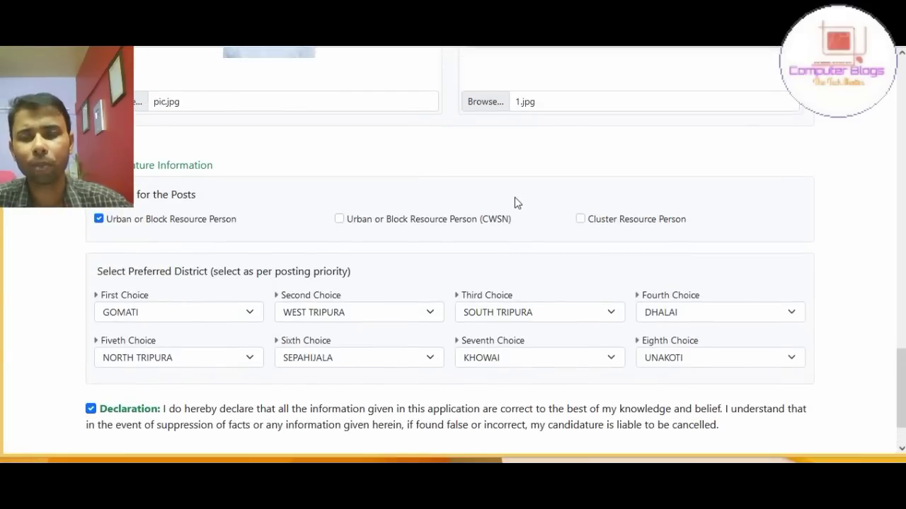
scroll(515, 203, "up", 10)
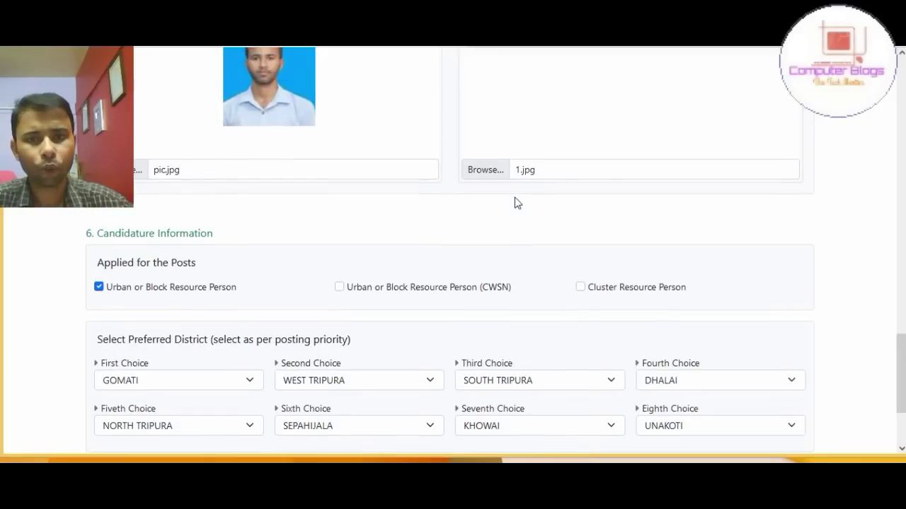
scroll(515, 203, "up", 10)
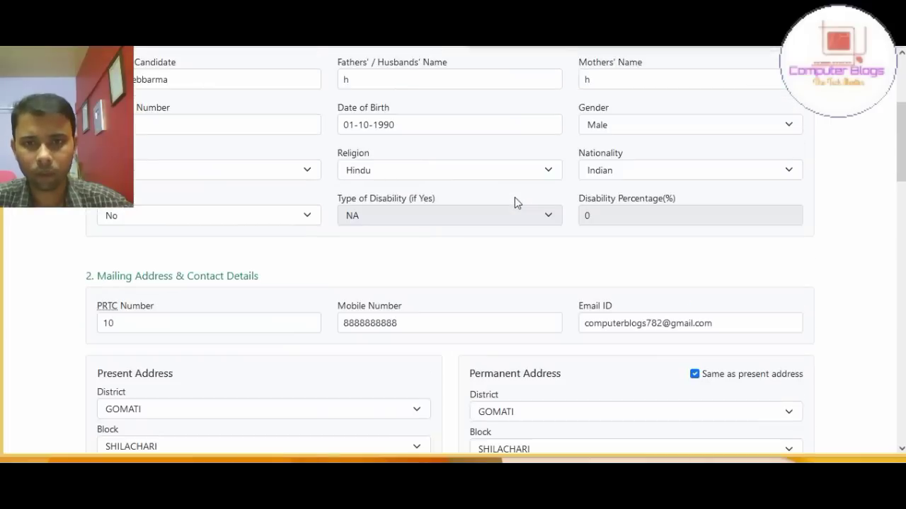